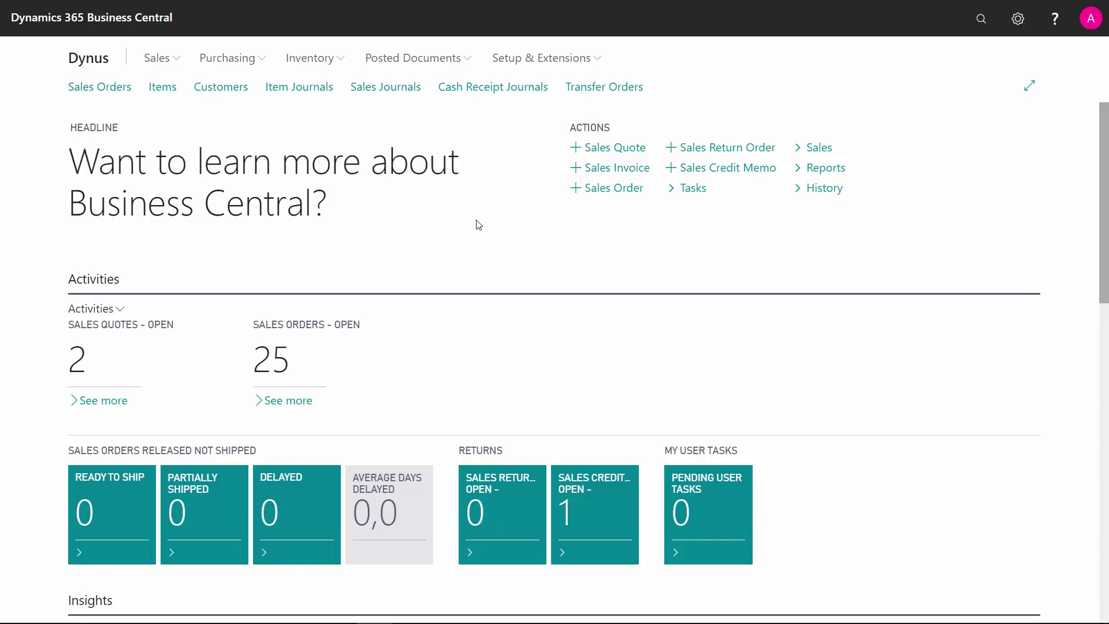
Show the Sales Orders list sorted by number descending, with 14000001 first.
left_click(116, 91)
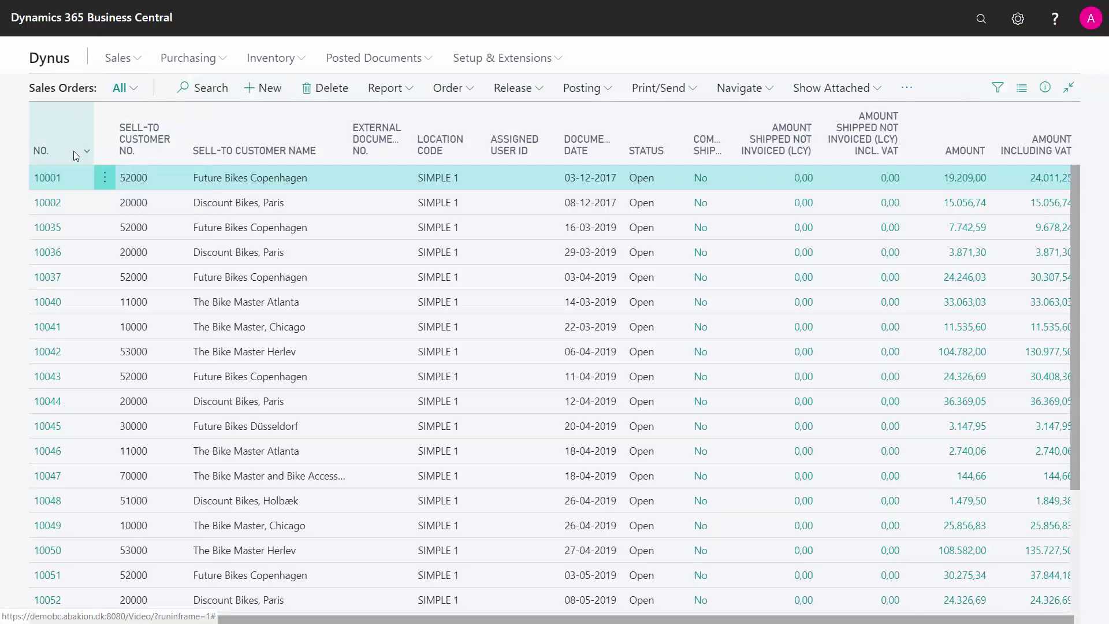
left_click(74, 151)
left_click(75, 199)
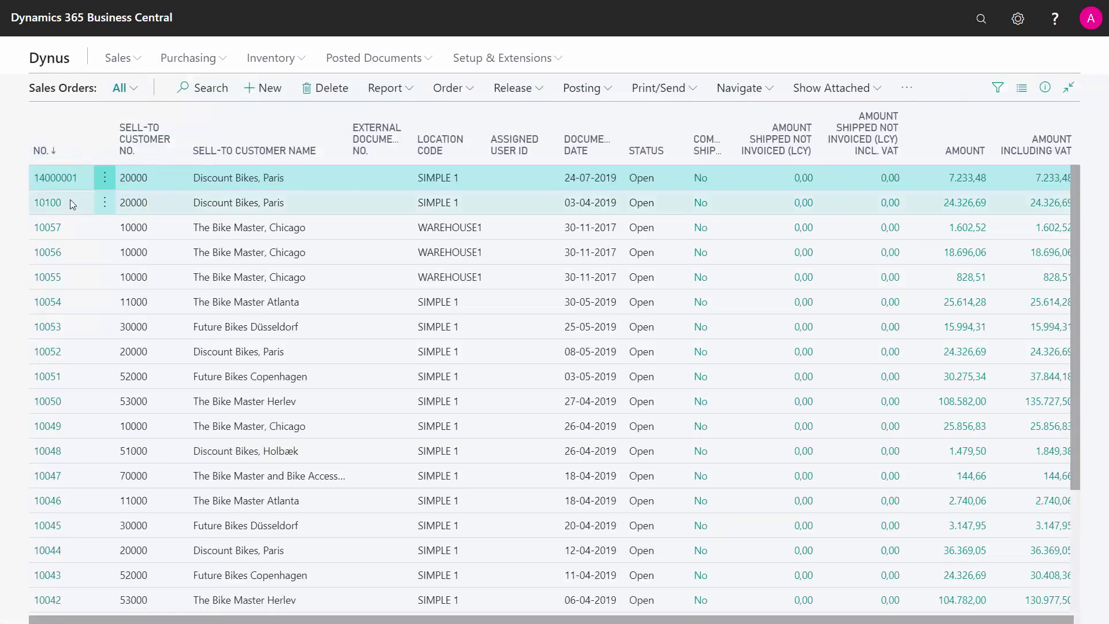
Check that order 14000001's City Bike line uses location SIMPLE 2, then close it unchanged.
left_click(65, 185)
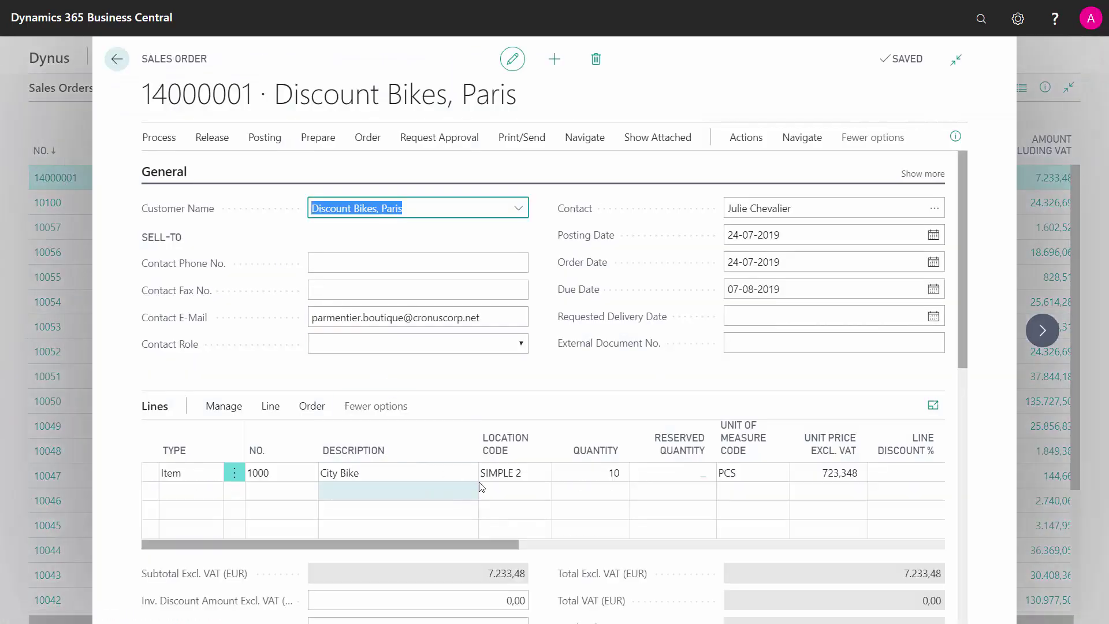
left_click(523, 472)
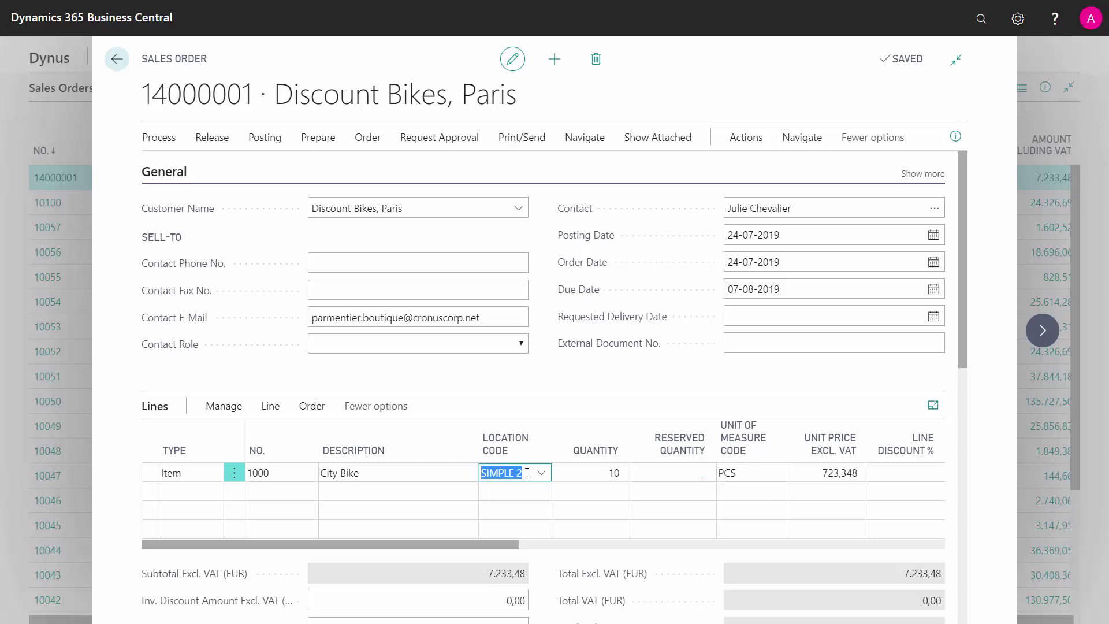
key("Escape")
key("Escape")
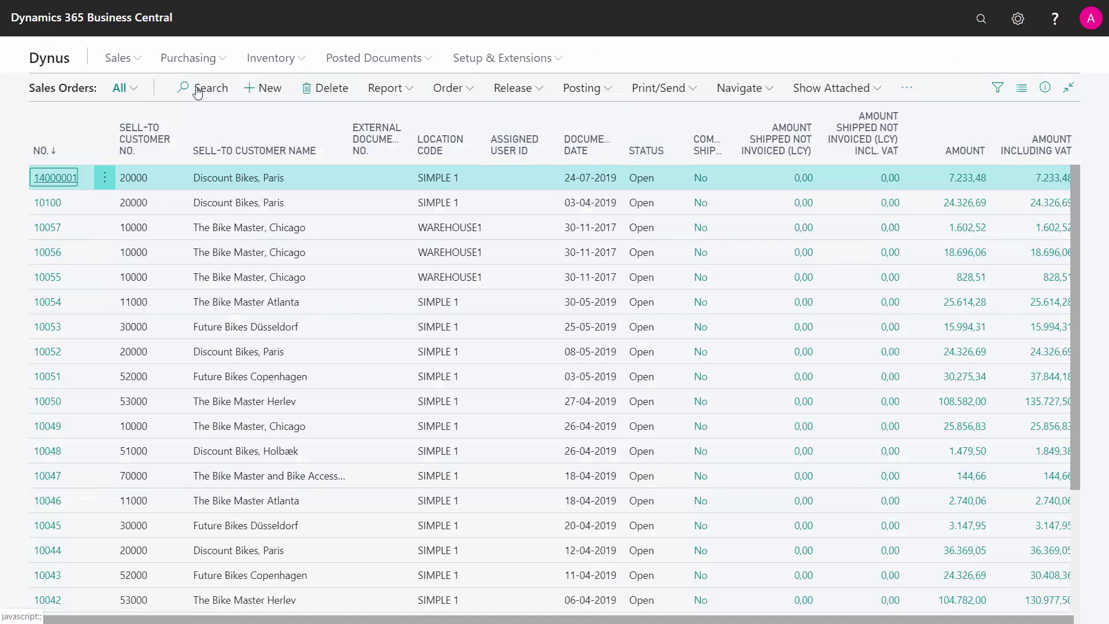
Create a new transfer order from SIMPLE 1 to SIMPLE 2.
left_click(49, 57)
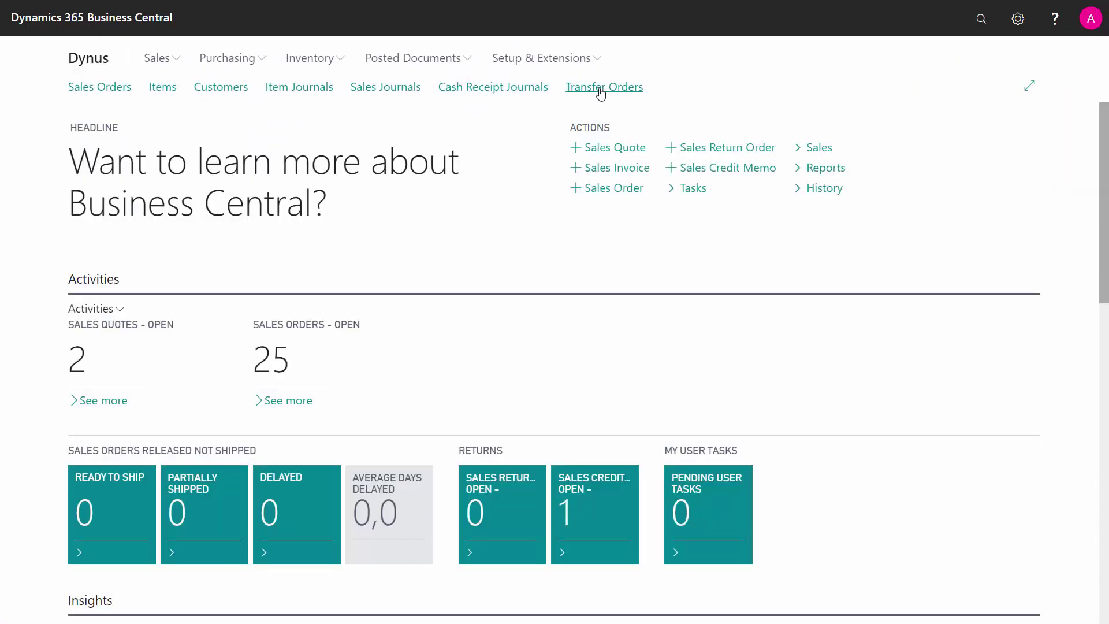
left_click(606, 89)
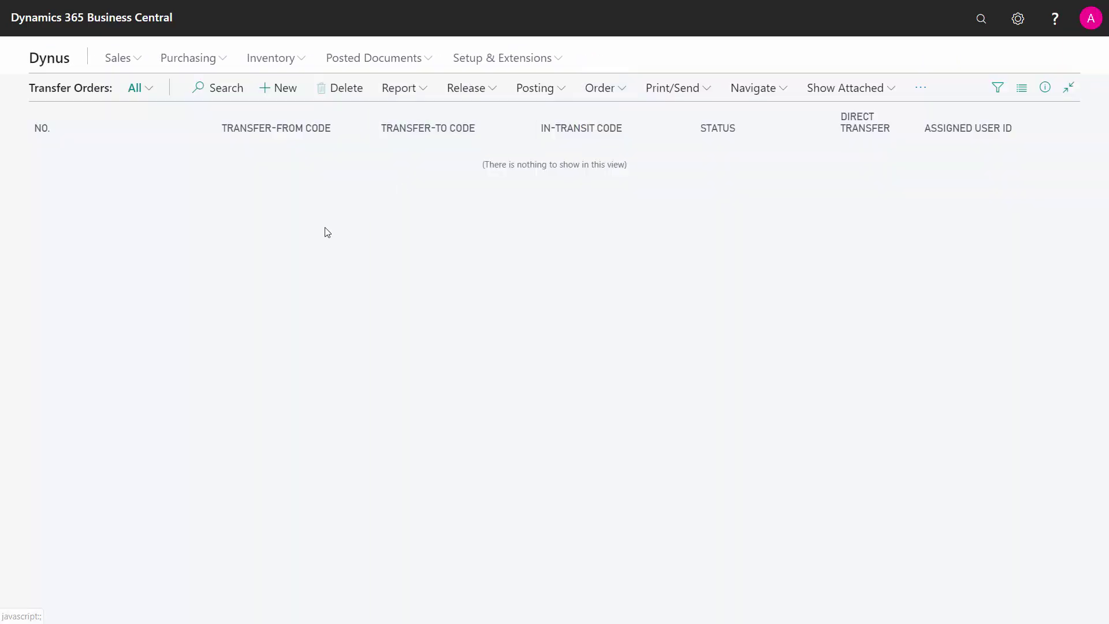
left_click(277, 89)
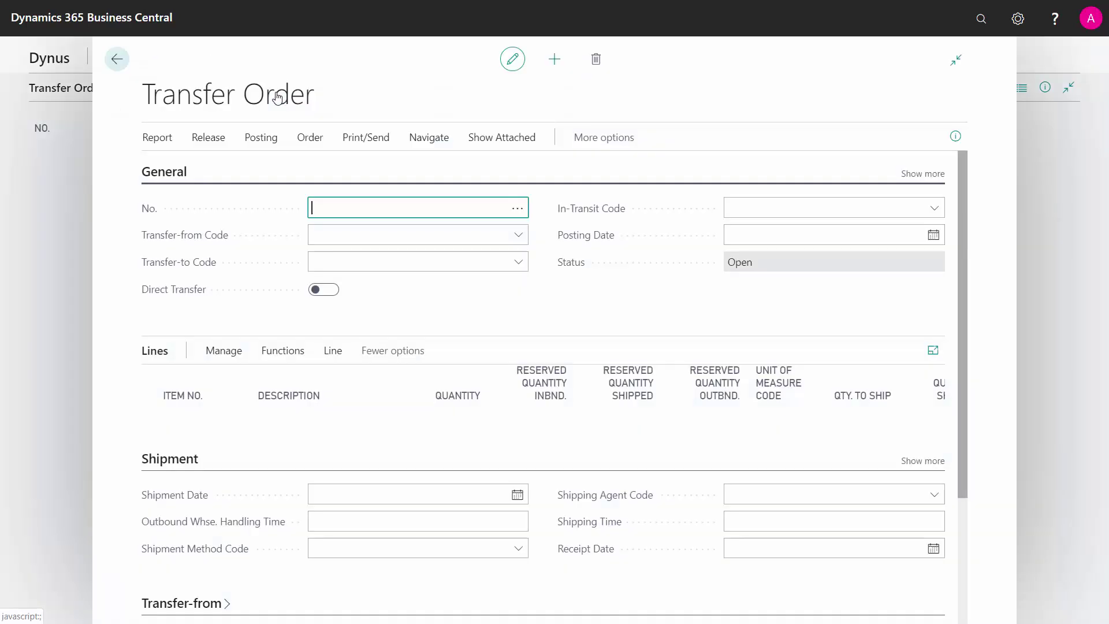
left_click(348, 236)
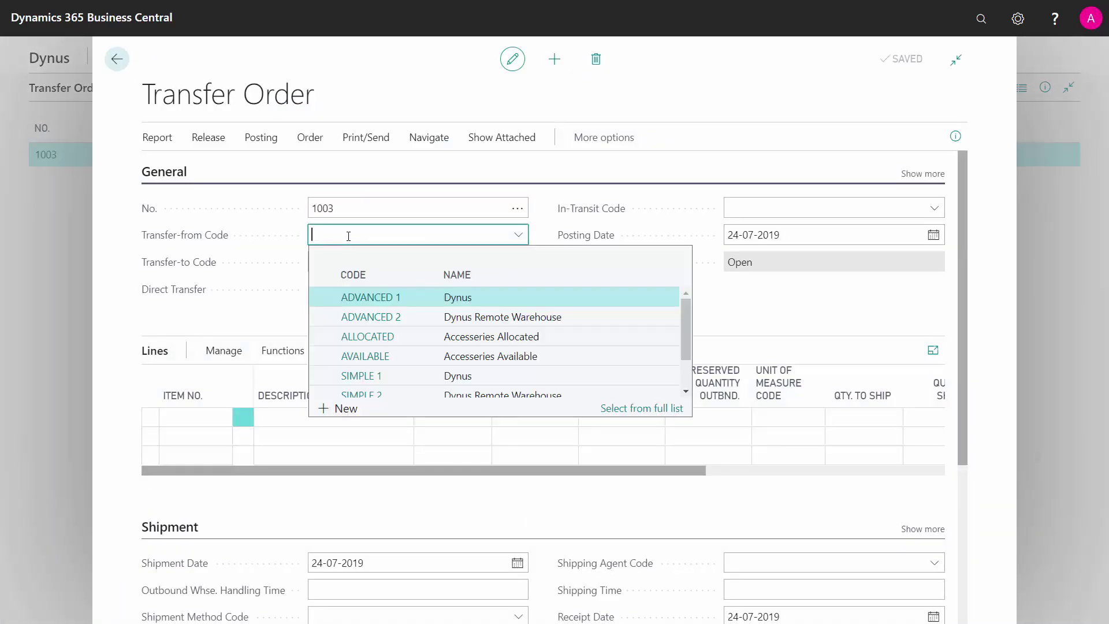
type("simp")
left_click(382, 305)
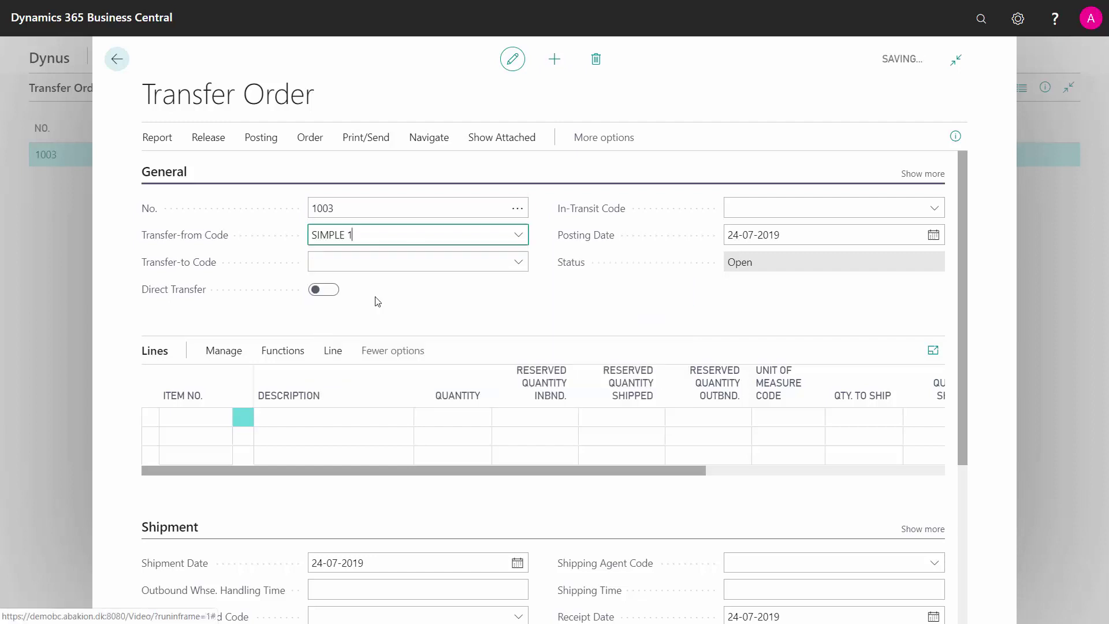
left_click(349, 261)
type("simp")
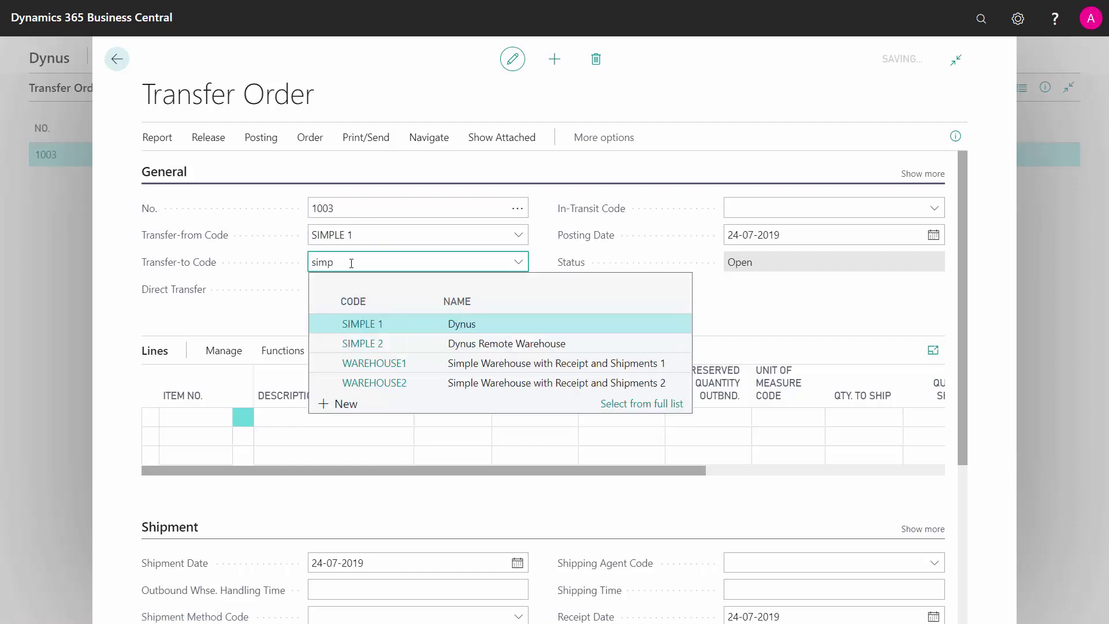
left_click(380, 346)
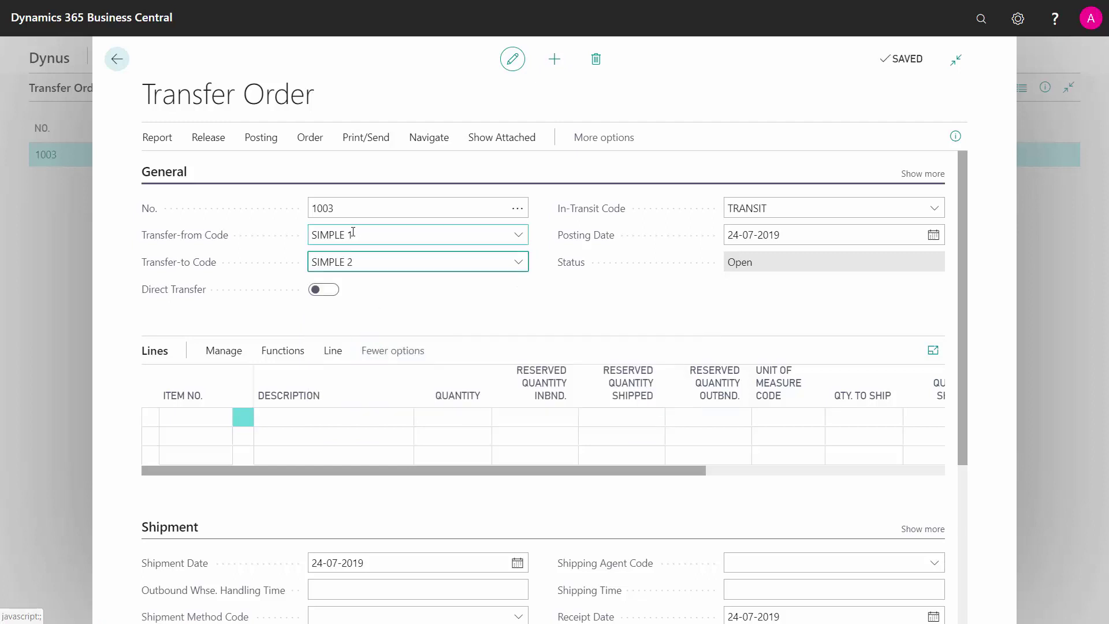
Add a line for item 1000 City Bike with quantity 10.
left_click(202, 416)
type("1000")
key("Tab")
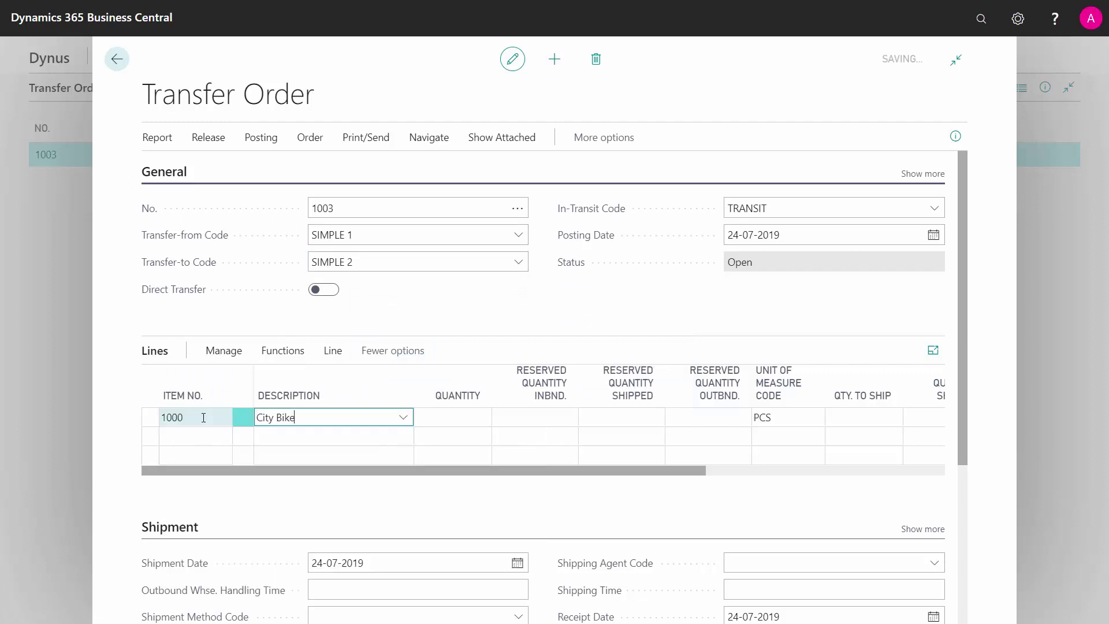
key("Tab")
type("10")
key("Tab")
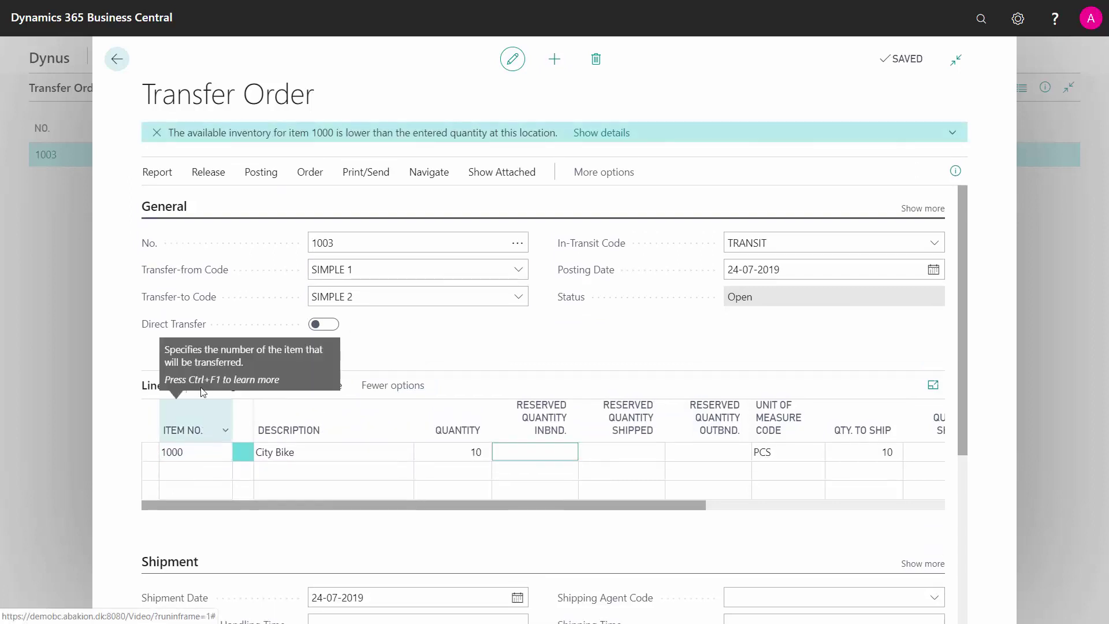
Dismiss the low-inventory warning and review the Post and Print options without using them.
left_click(156, 132)
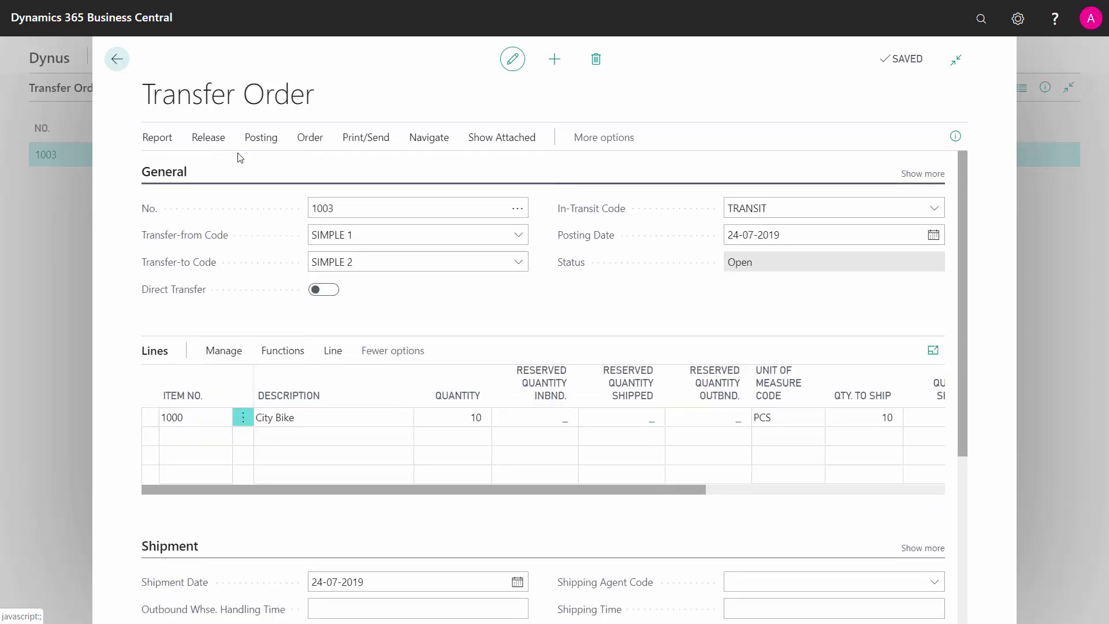
left_click(260, 139)
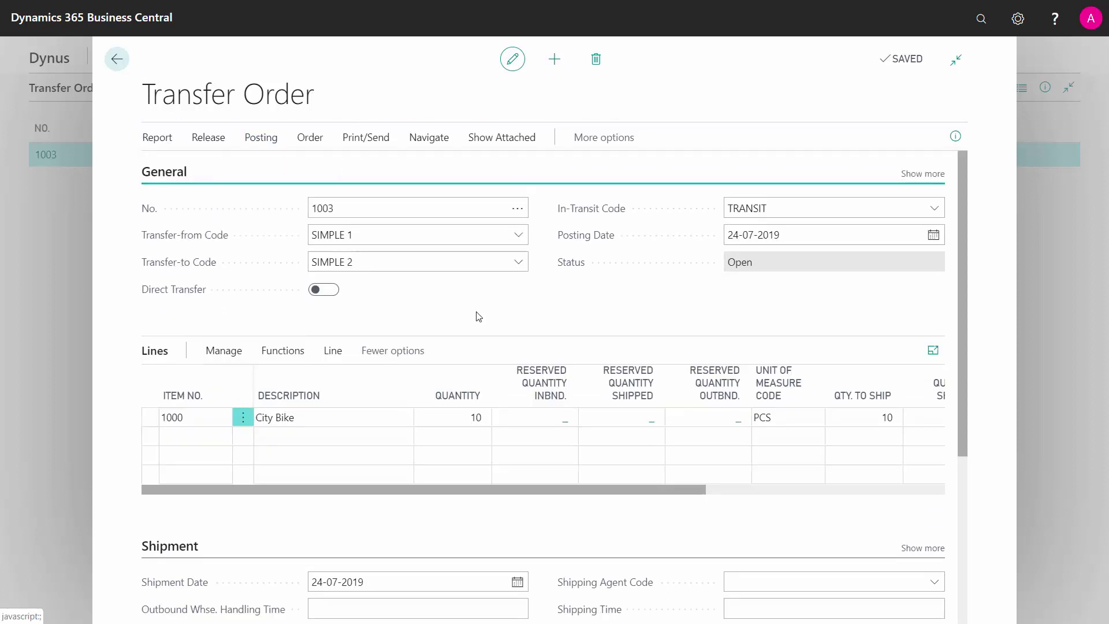
left_click(162, 165)
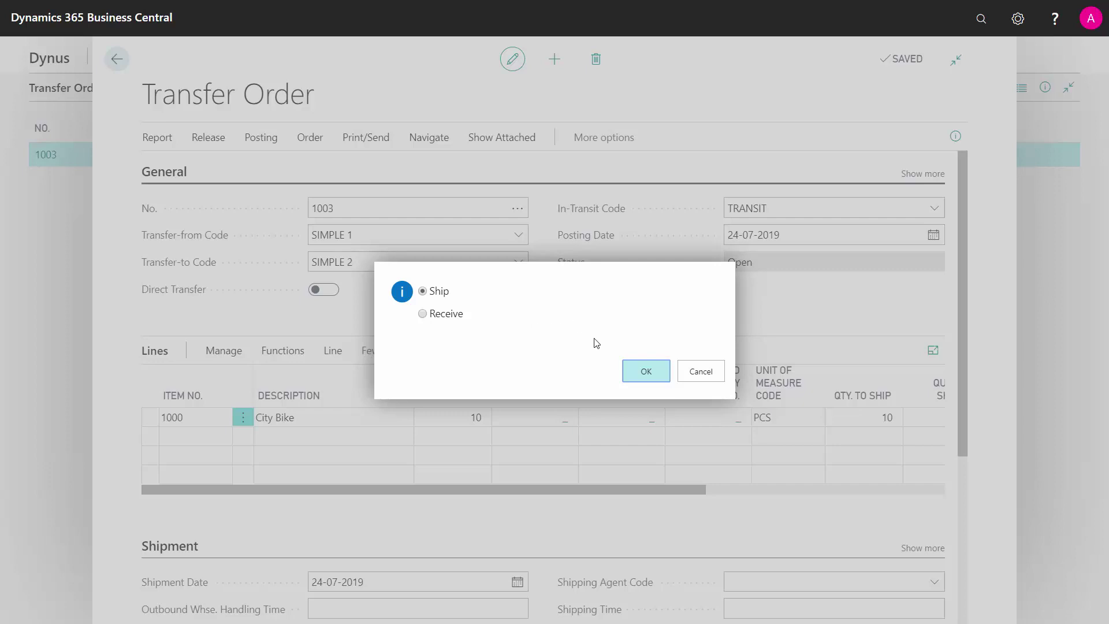
left_click(703, 377)
left_click(391, 139)
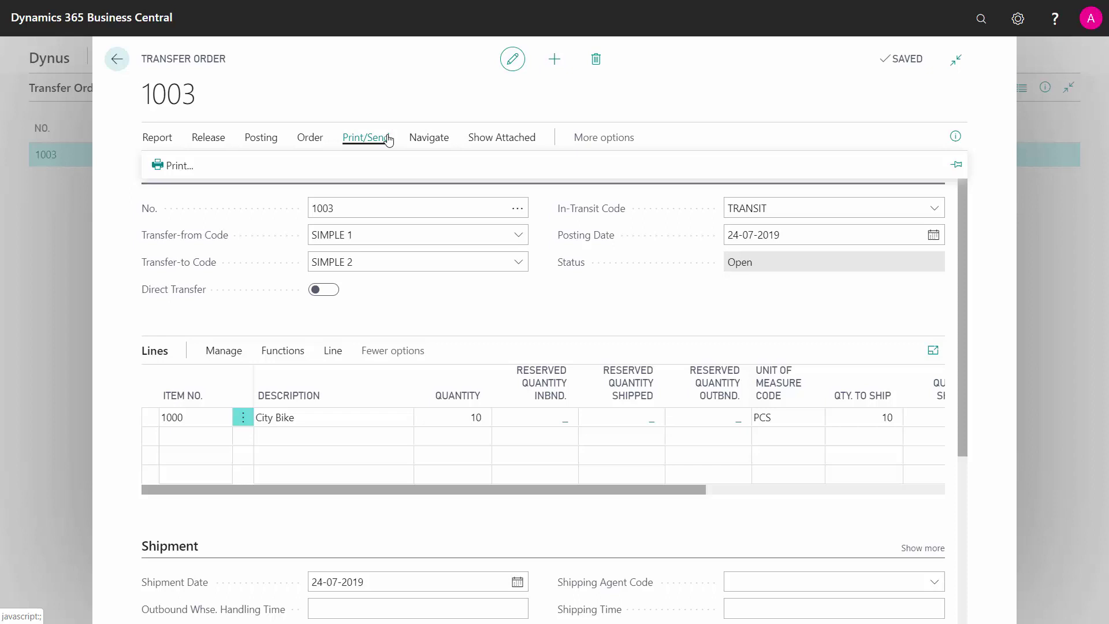
left_click(388, 240)
Delete transfer order 1003 and return to the home page.
left_click(597, 62)
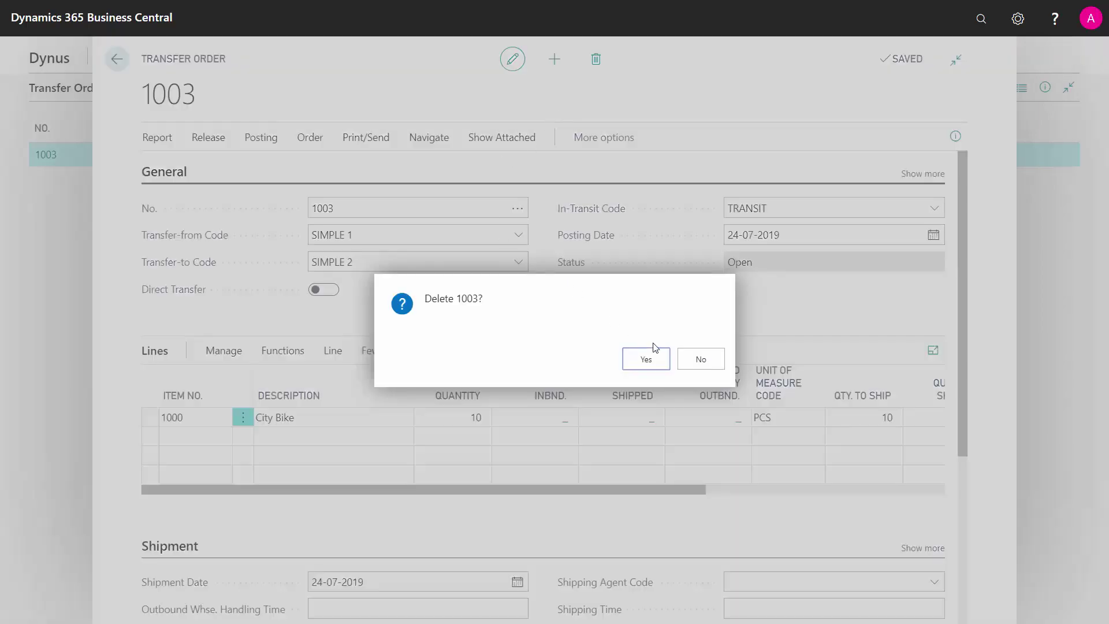
left_click(642, 359)
left_click(50, 61)
Find the Stockkeeping Units list by searching 'stockkeeping' and sort it by location code.
left_click(982, 22)
type("stock")
key("BackSpace")
type("ckke")
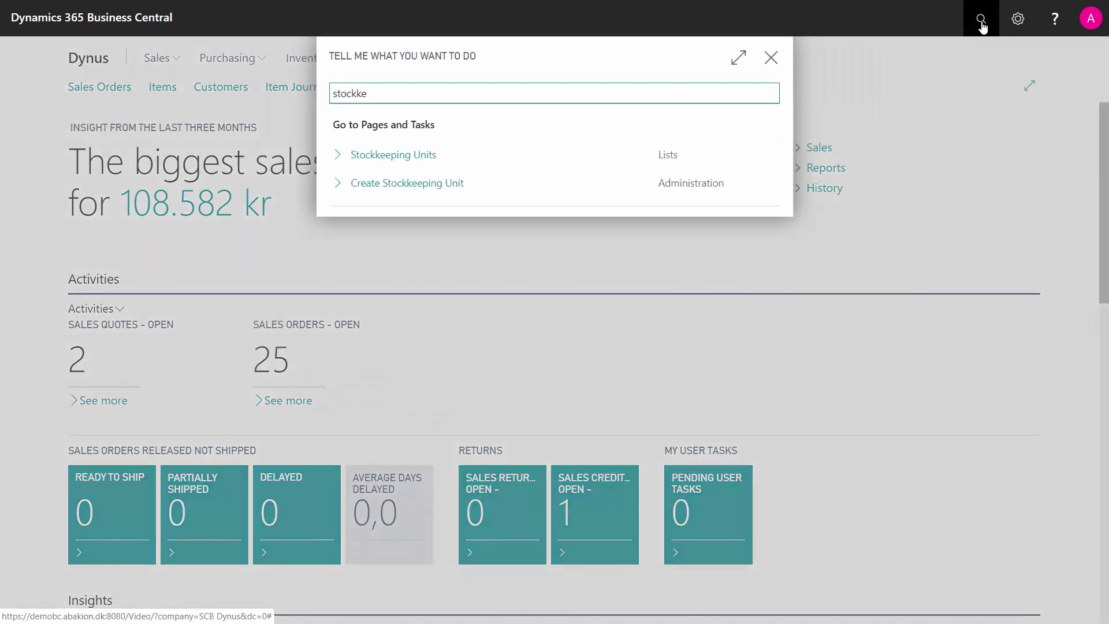
left_click(404, 158)
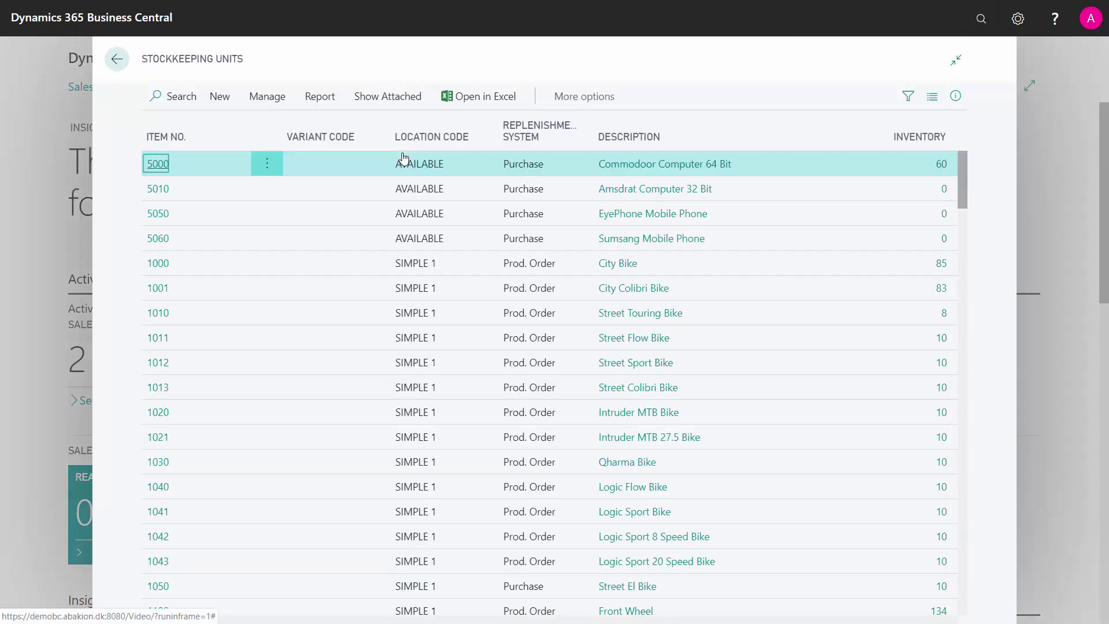
left_click(404, 138)
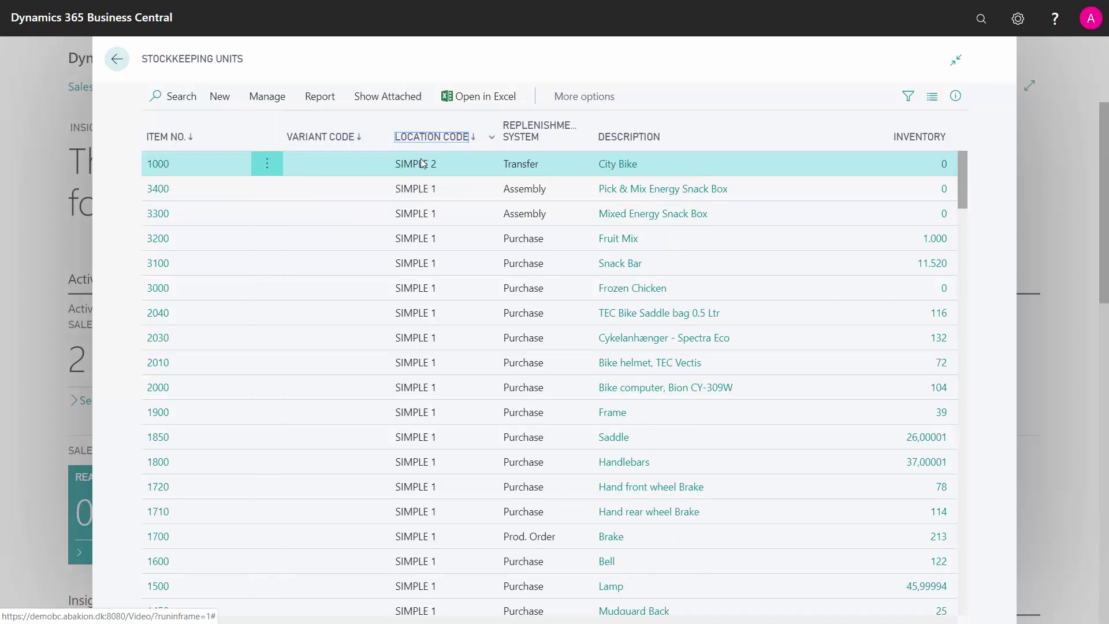
Open the City Bike SKU at SIMPLE 2 and keep Transfer as its replenishment system.
left_click(165, 170)
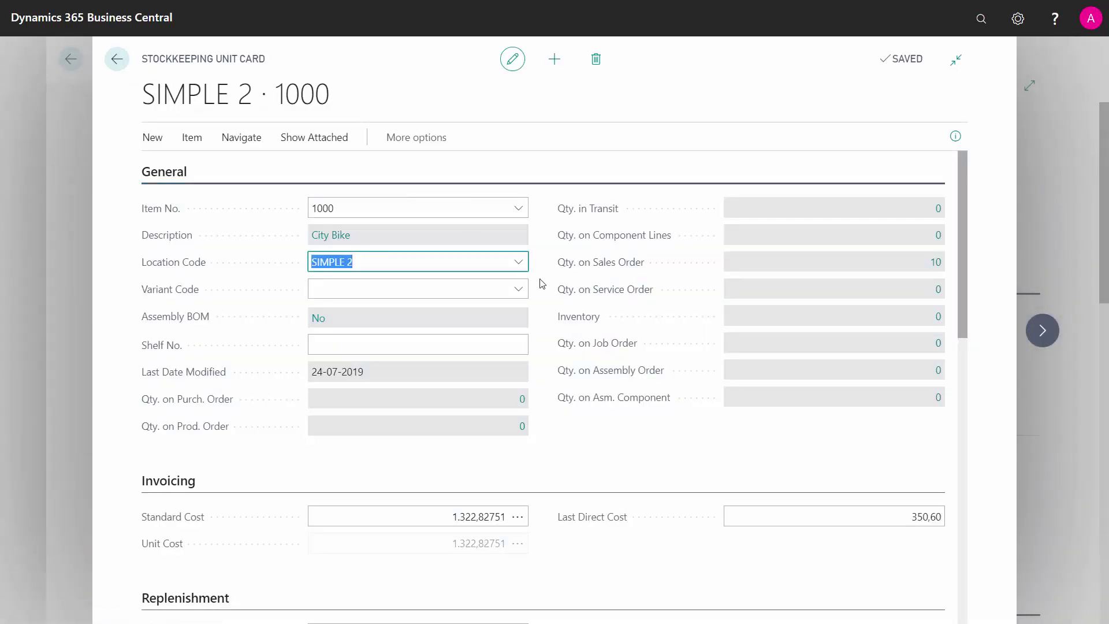
left_click(380, 254)
scroll(962, 231, "down", 4)
scroll(953, 270, "up", 4)
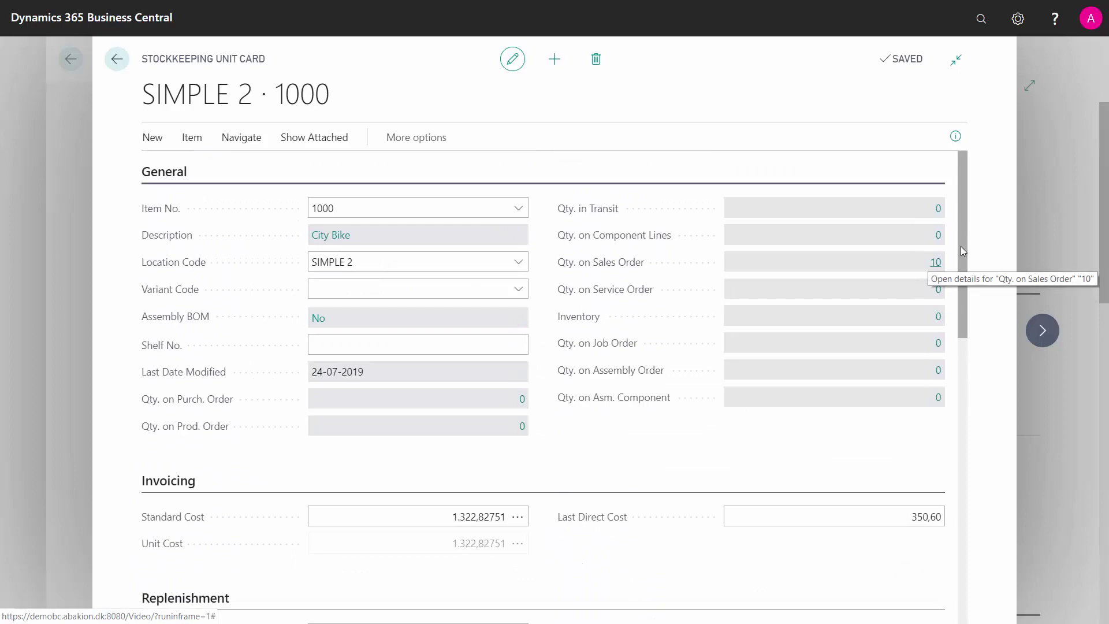
left_click_drag(963, 242, 970, 397)
left_click(370, 257)
left_click(370, 259)
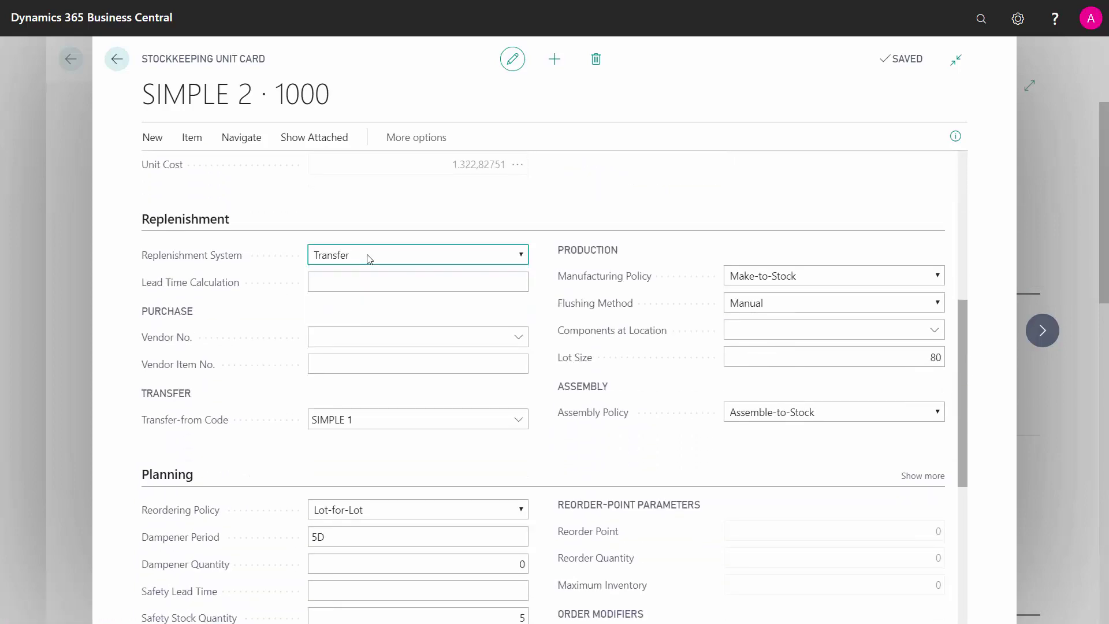
left_click(370, 258)
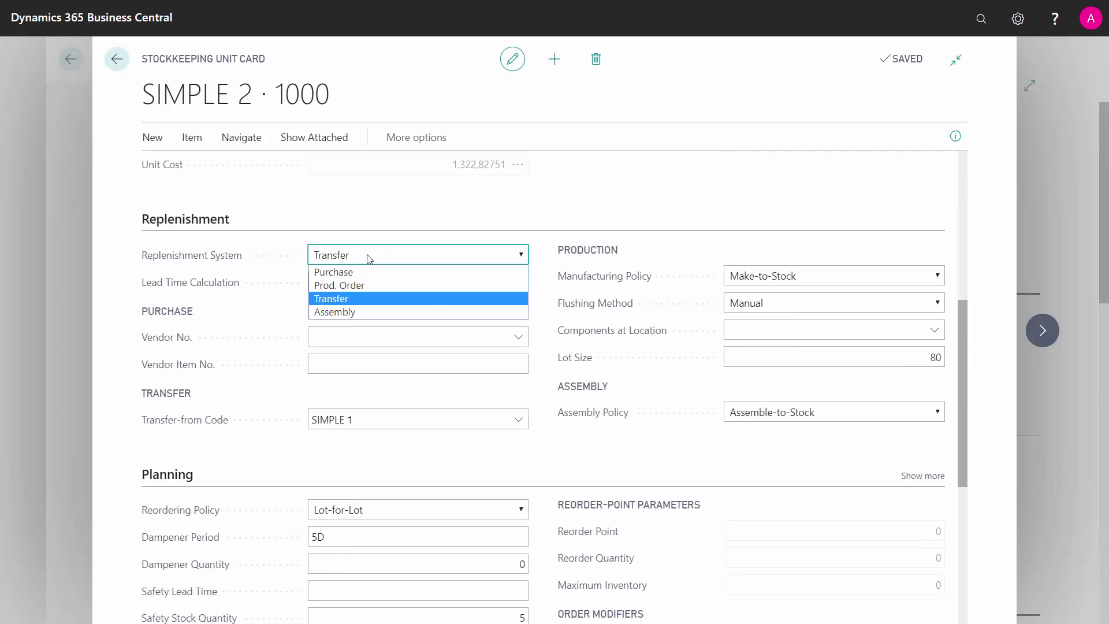
left_click(337, 299)
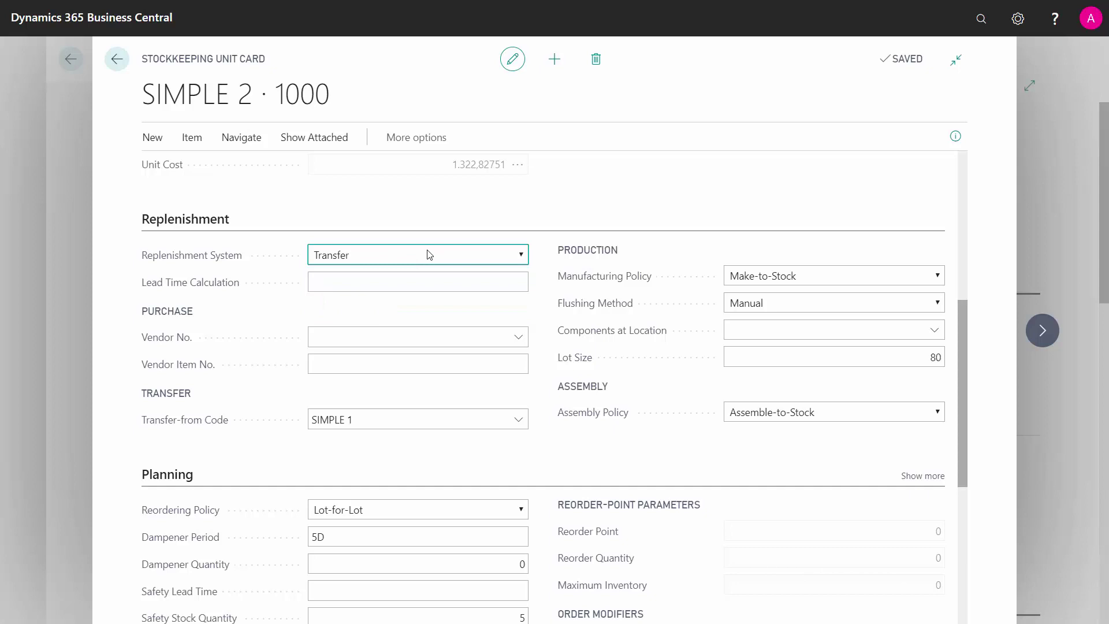
Confirm Transfer-from Code SIMPLE 1 and Lot-for-Lot reordering policy, then close the card.
left_click(386, 416)
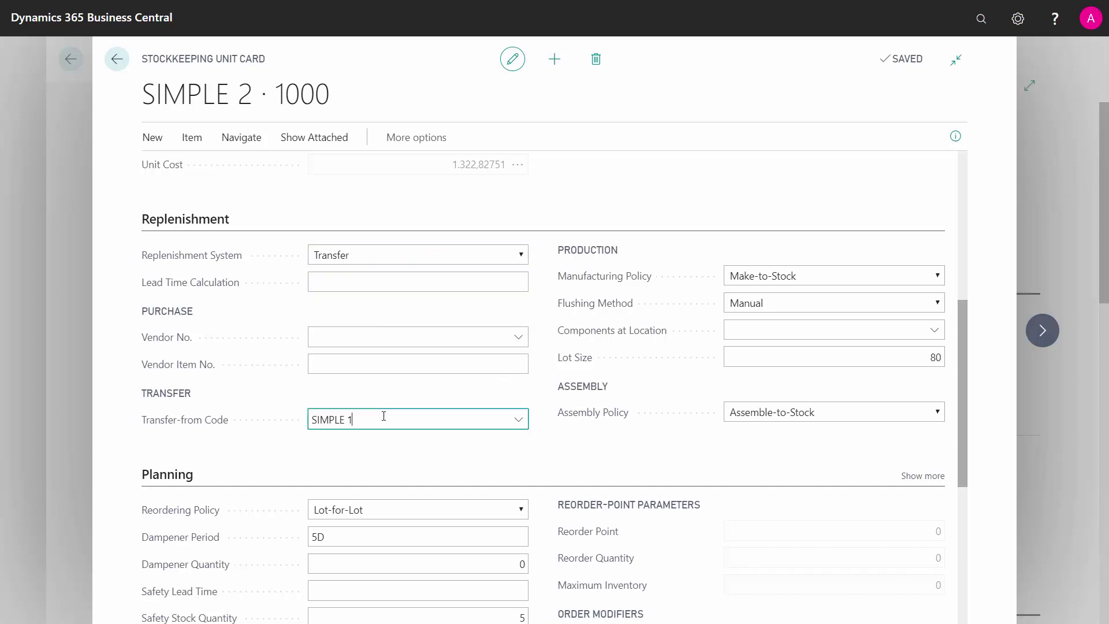
left_click_drag(381, 416, 295, 424)
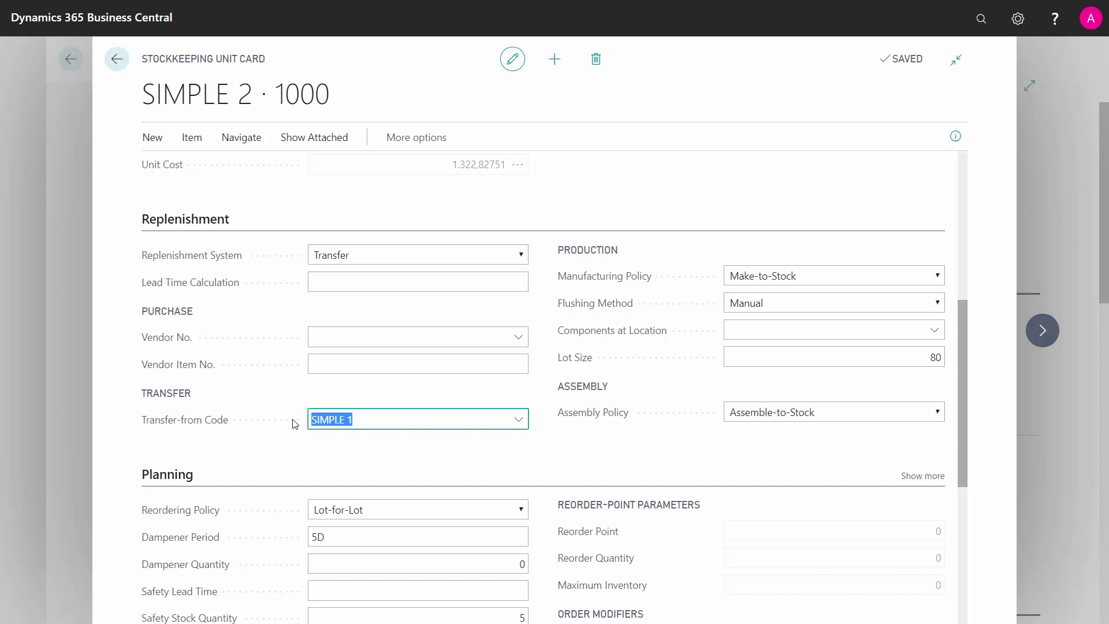
left_click(372, 511)
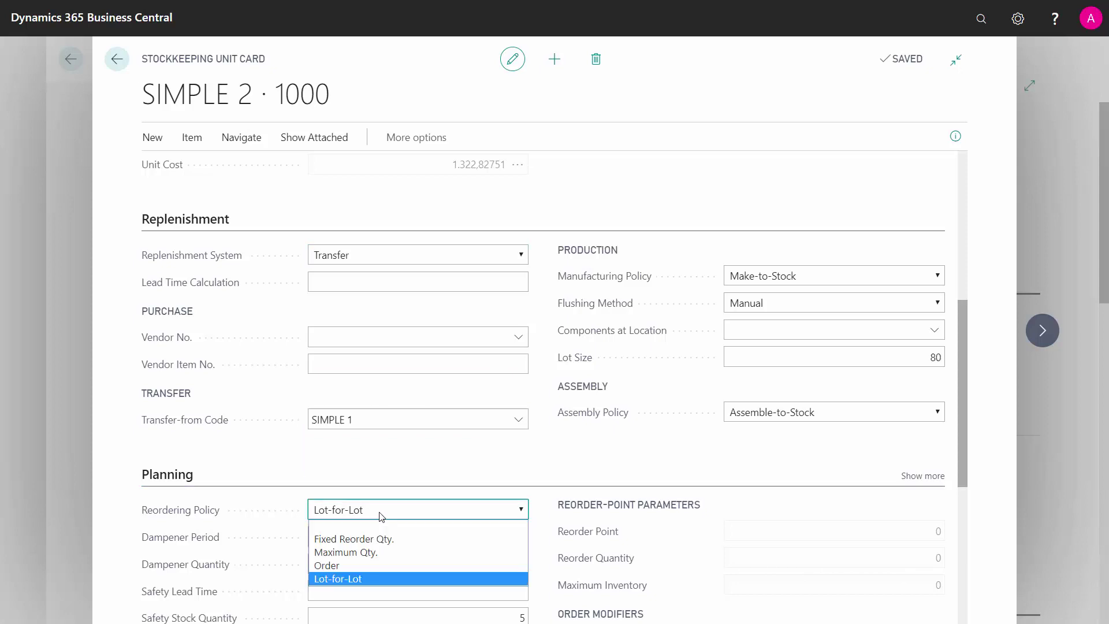
left_click(350, 519)
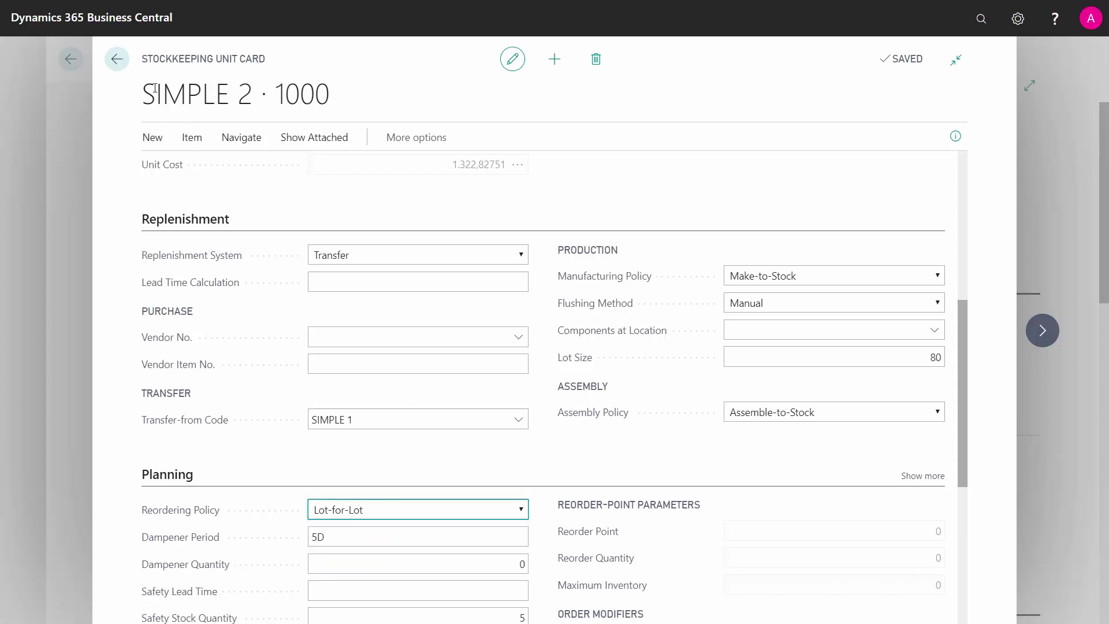
left_click(123, 72)
left_click(123, 72)
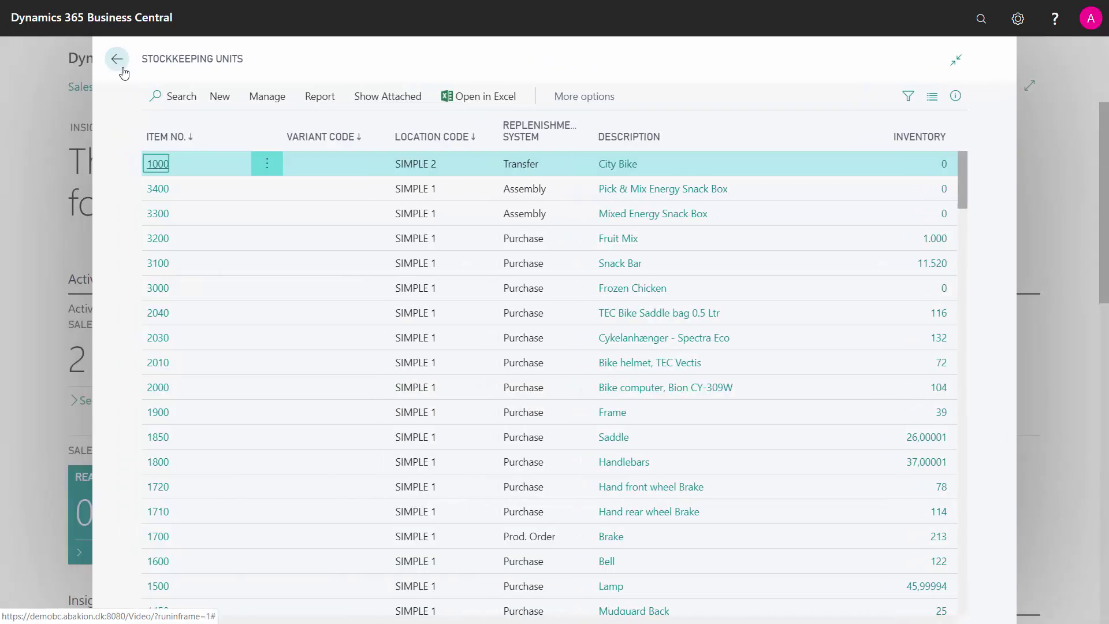
Open the Planning Worksheets page via a 'plan work' search.
left_click(120, 72)
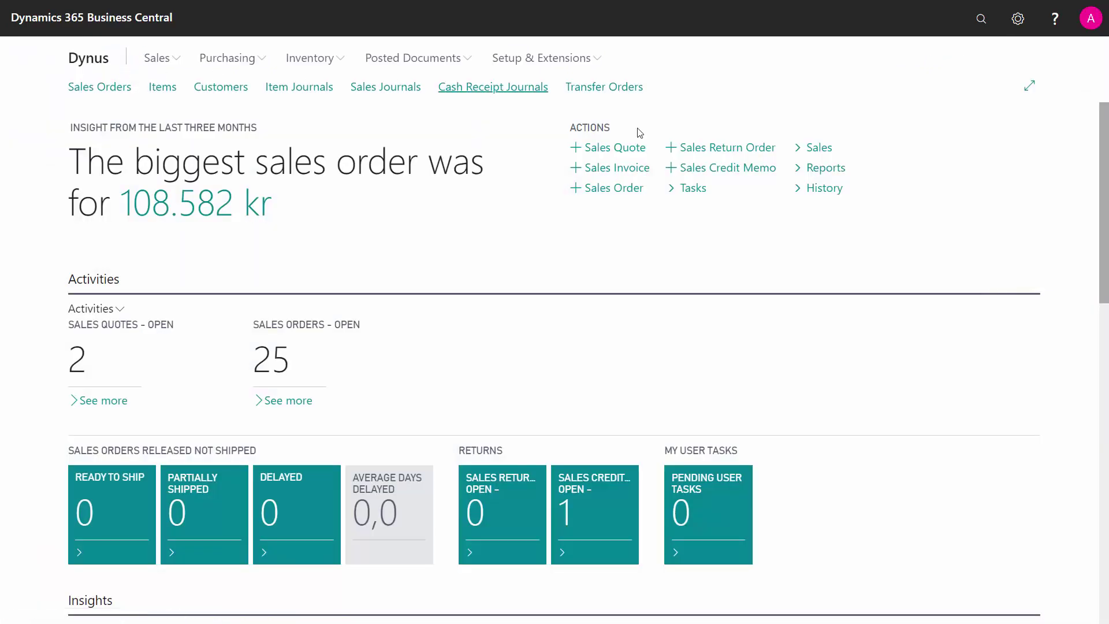
left_click(977, 26)
type("plan work")
left_click(384, 155)
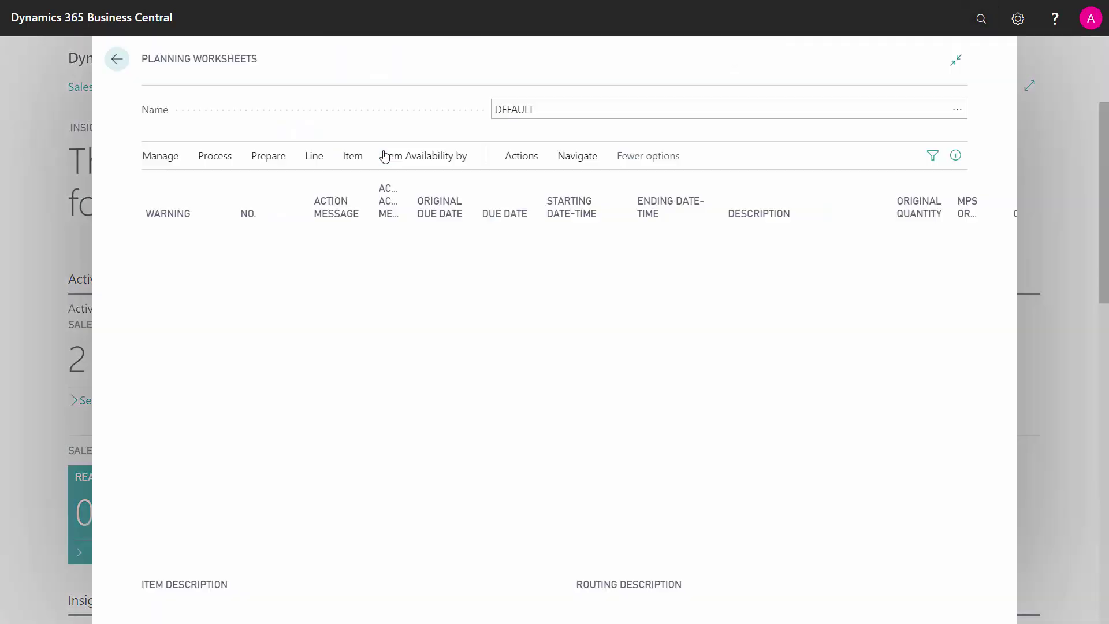
Calculate a regenerative plan for item 1000 with location filter SIMPLE 2.
left_click(237, 157)
left_click(269, 156)
left_click(228, 186)
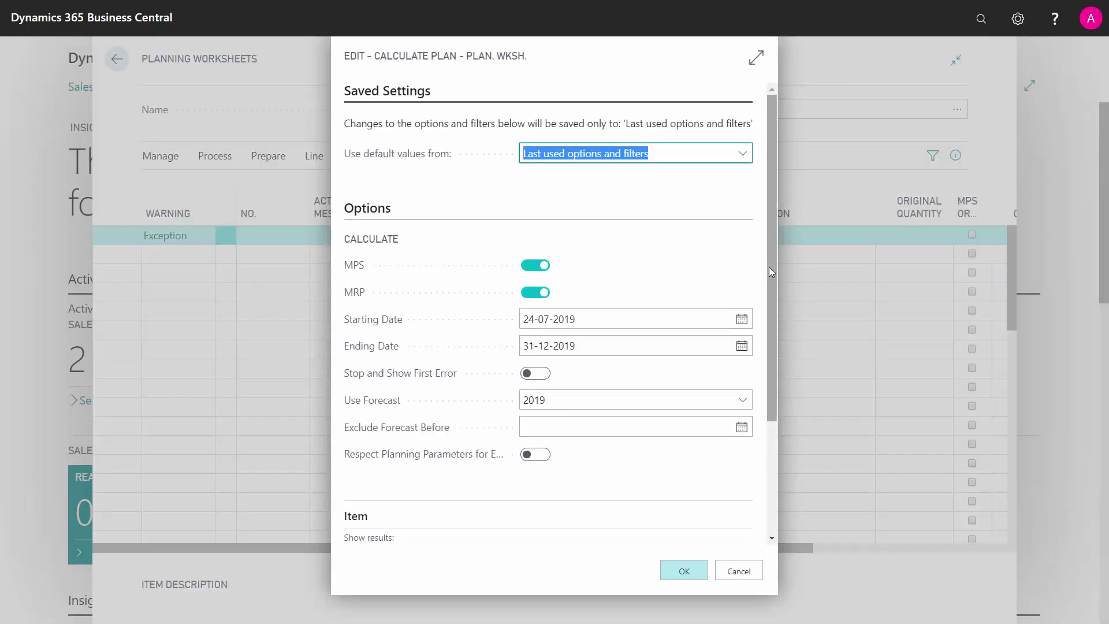
left_click_drag(771, 271, 782, 390)
left_click(651, 403)
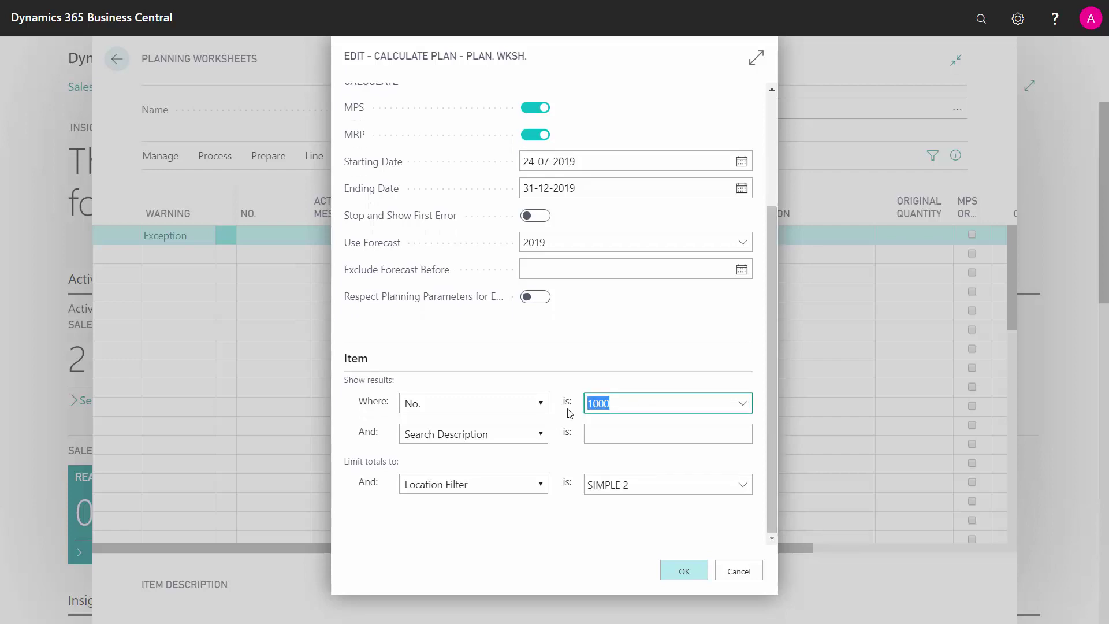
left_click(640, 484)
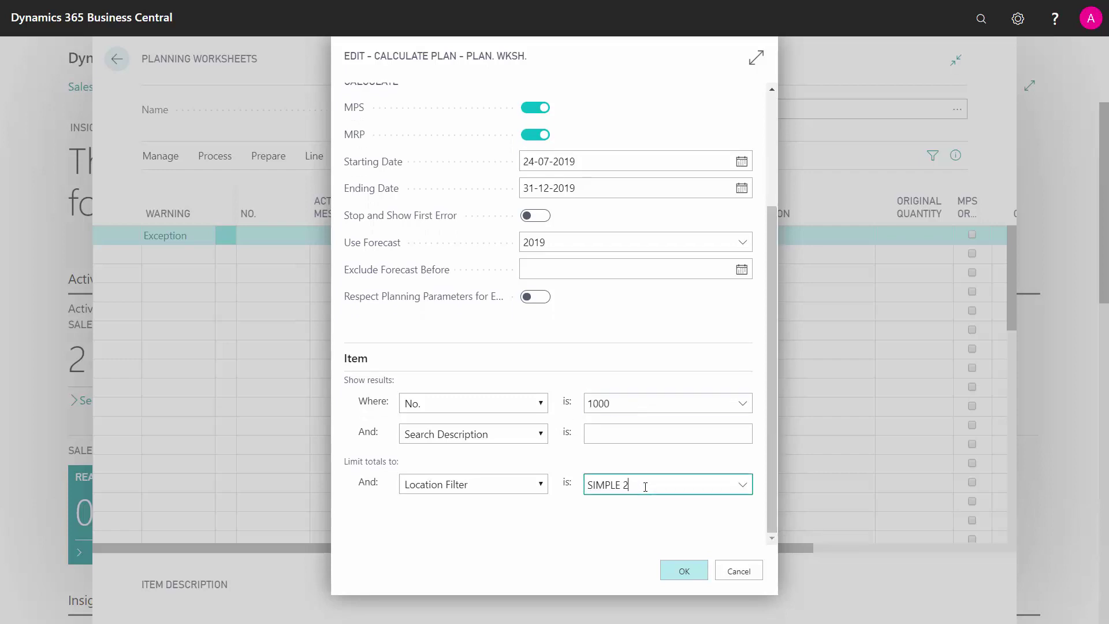
left_click(688, 572)
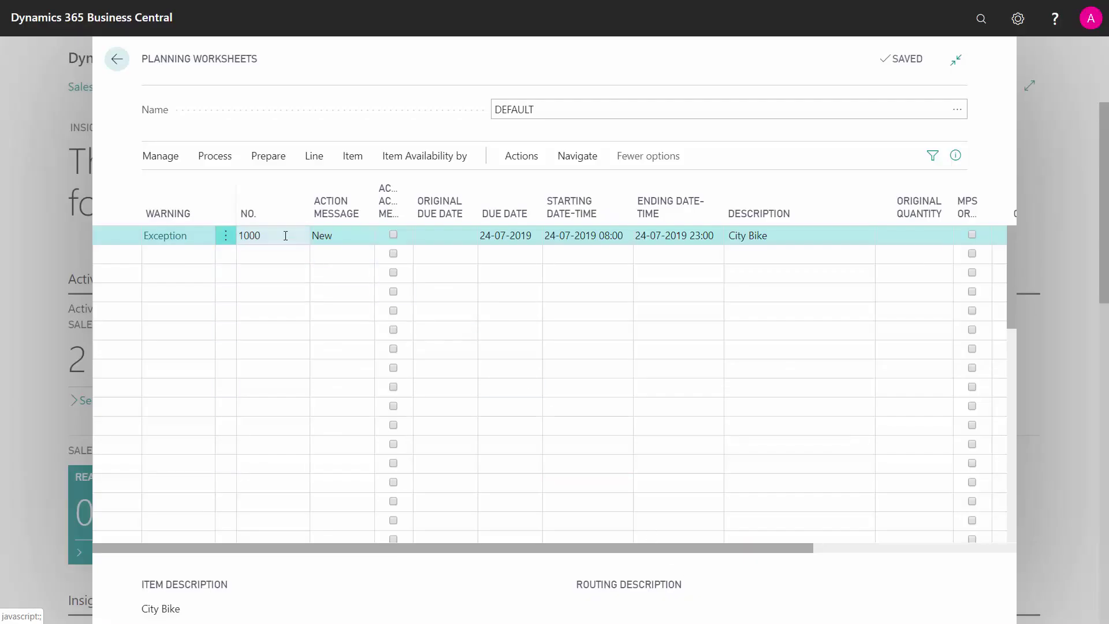
Check the City Bike line proposes a Transfer of 15 and accept its action message.
left_click_drag(440, 547, 624, 547)
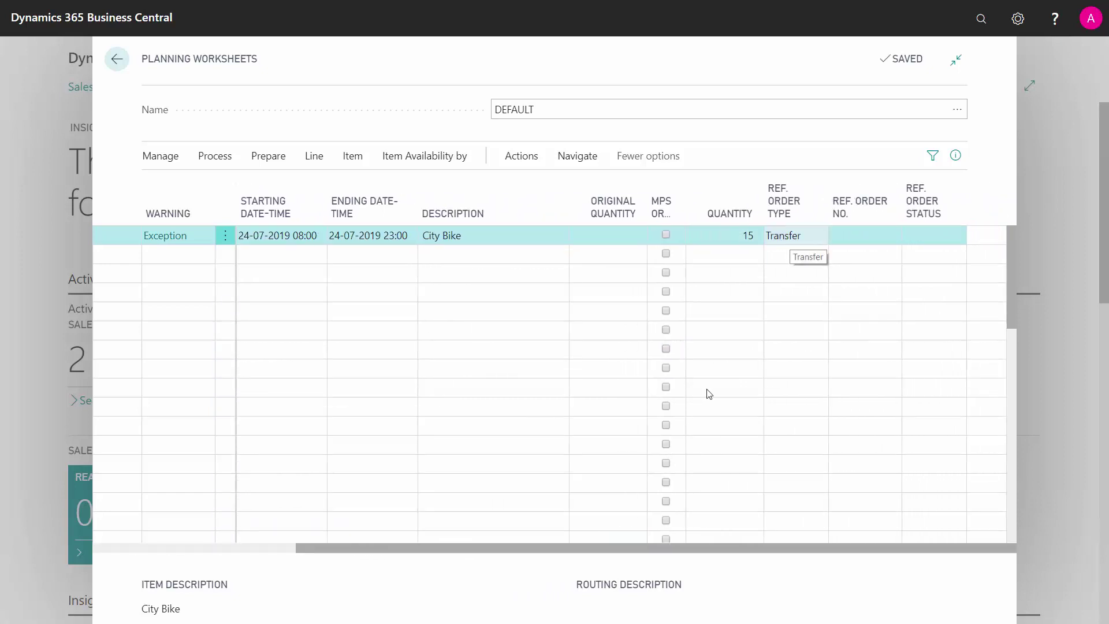
left_click_drag(654, 552, 431, 564)
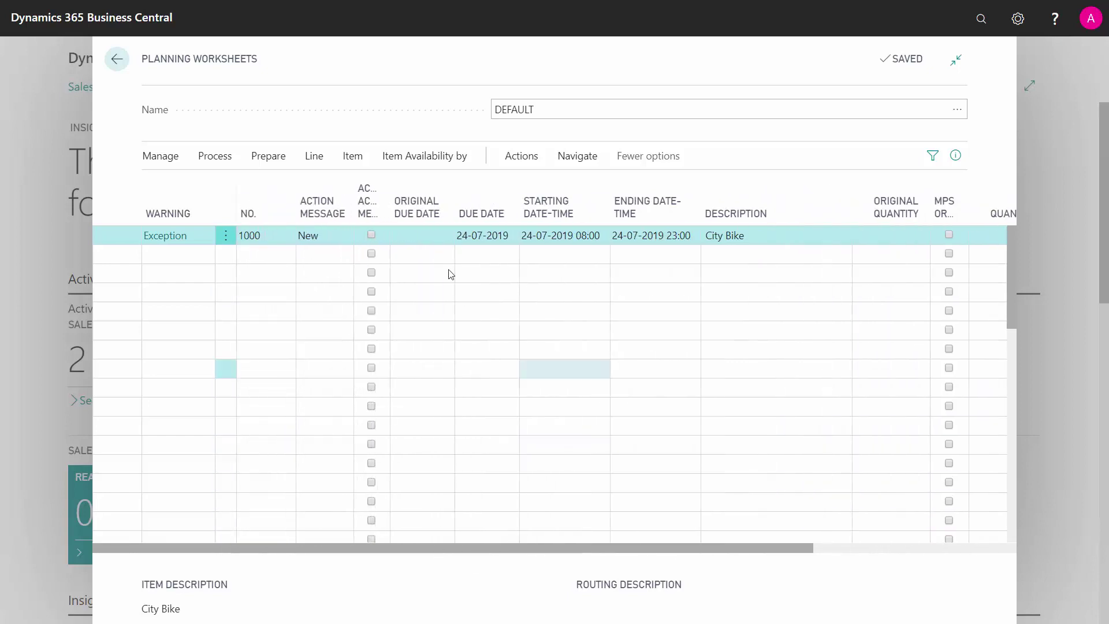
left_click(394, 234)
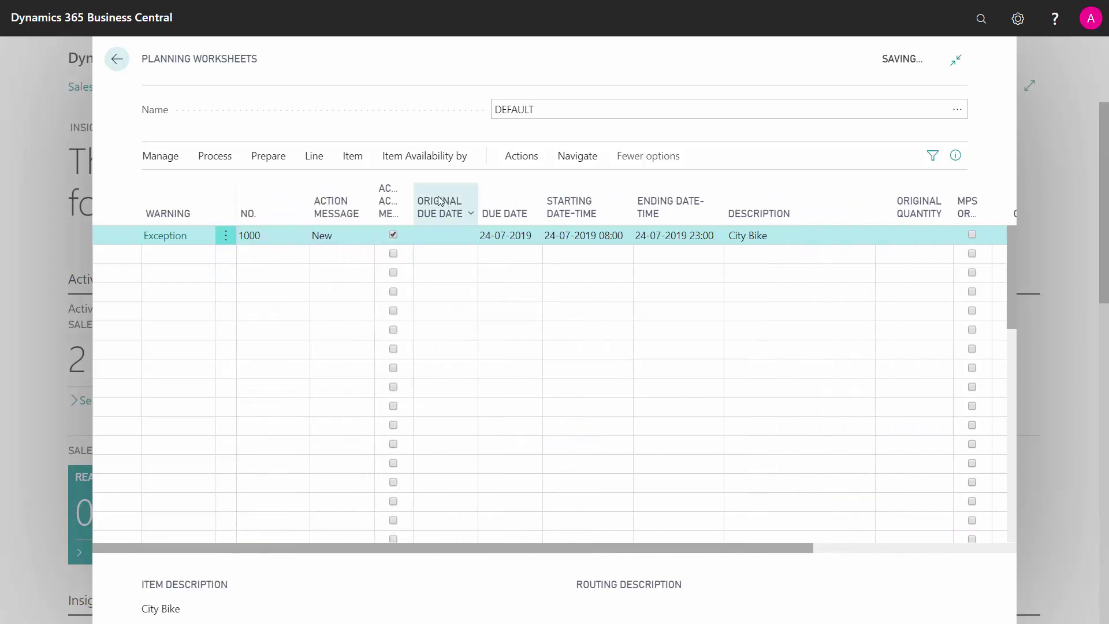
Carry out the action message to make transfer orders, then view the Transfer Orders list.
left_click(225, 161)
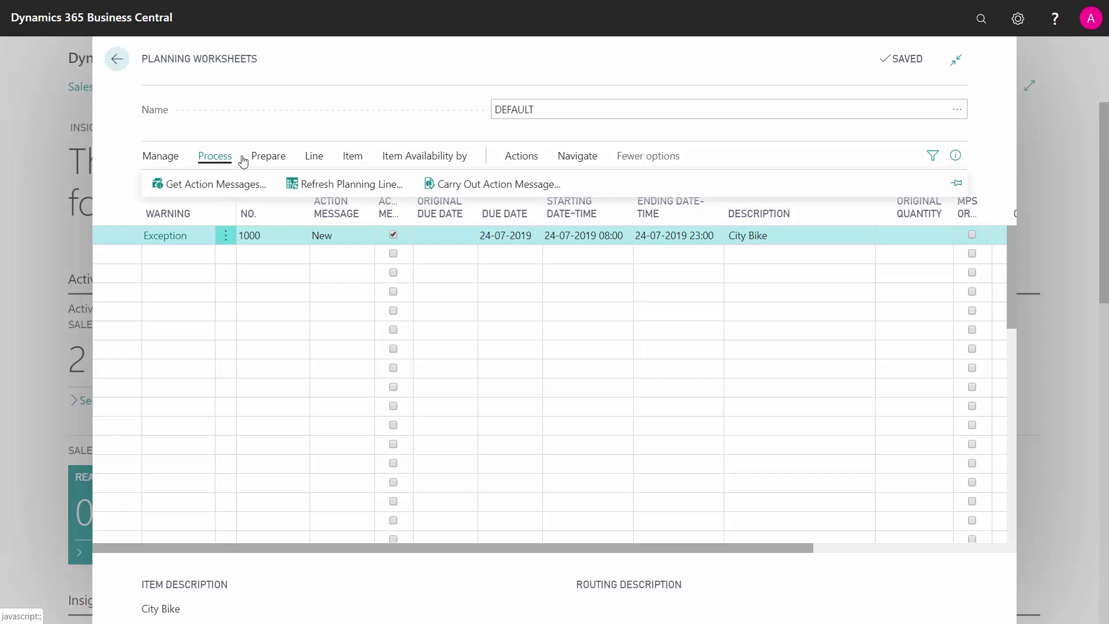
left_click(464, 183)
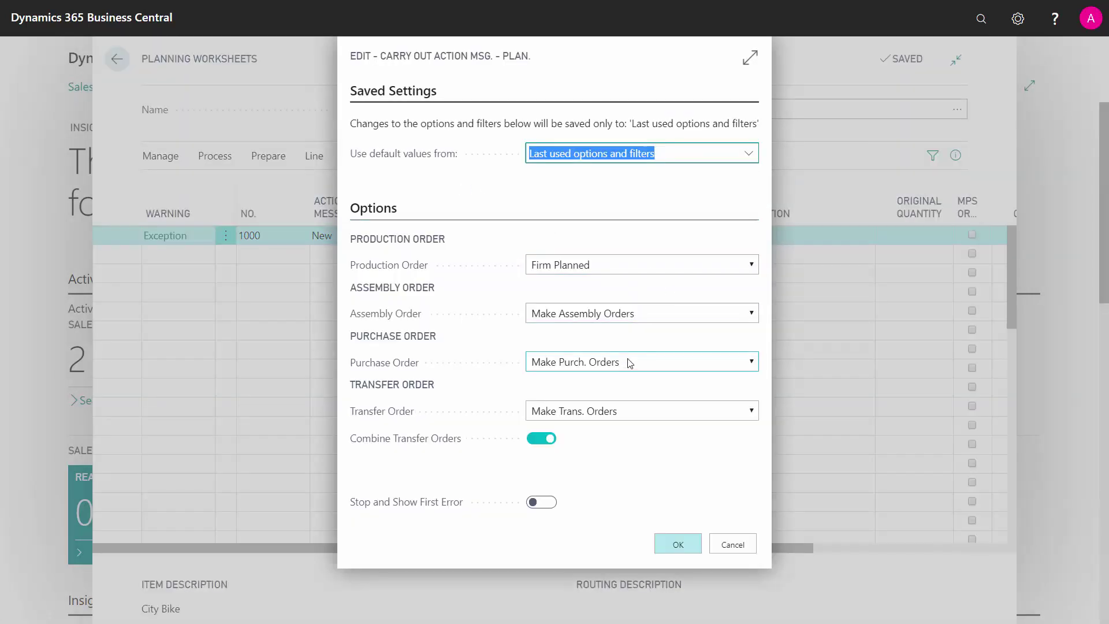
left_click(639, 414)
left_click(640, 413)
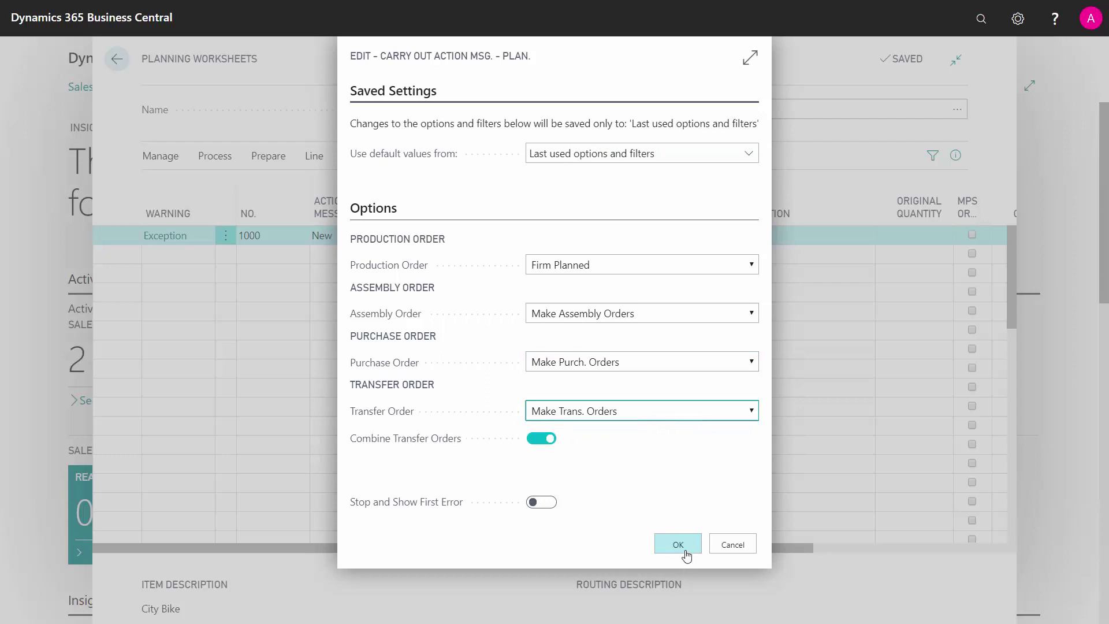
mouse_move(436, 445)
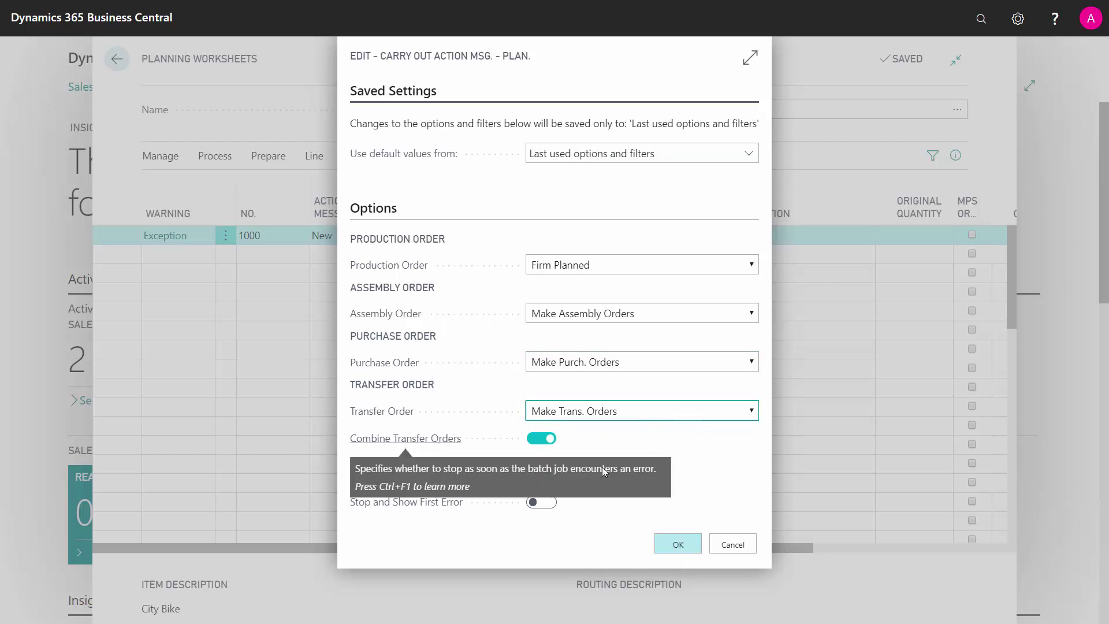
left_click(680, 546)
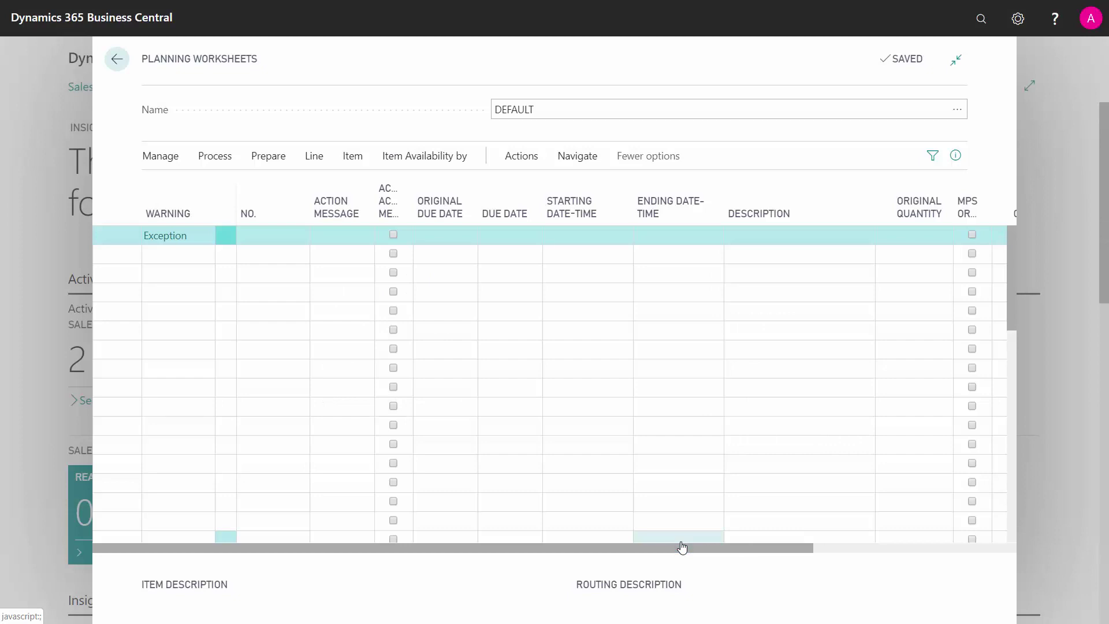
left_click(117, 67)
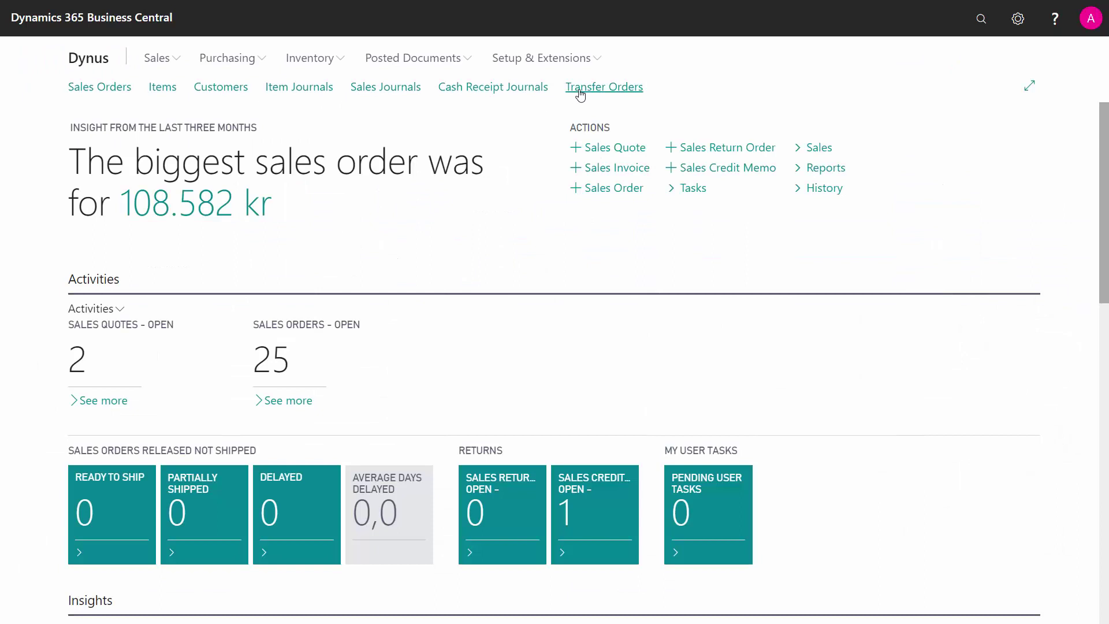
left_click(580, 89)
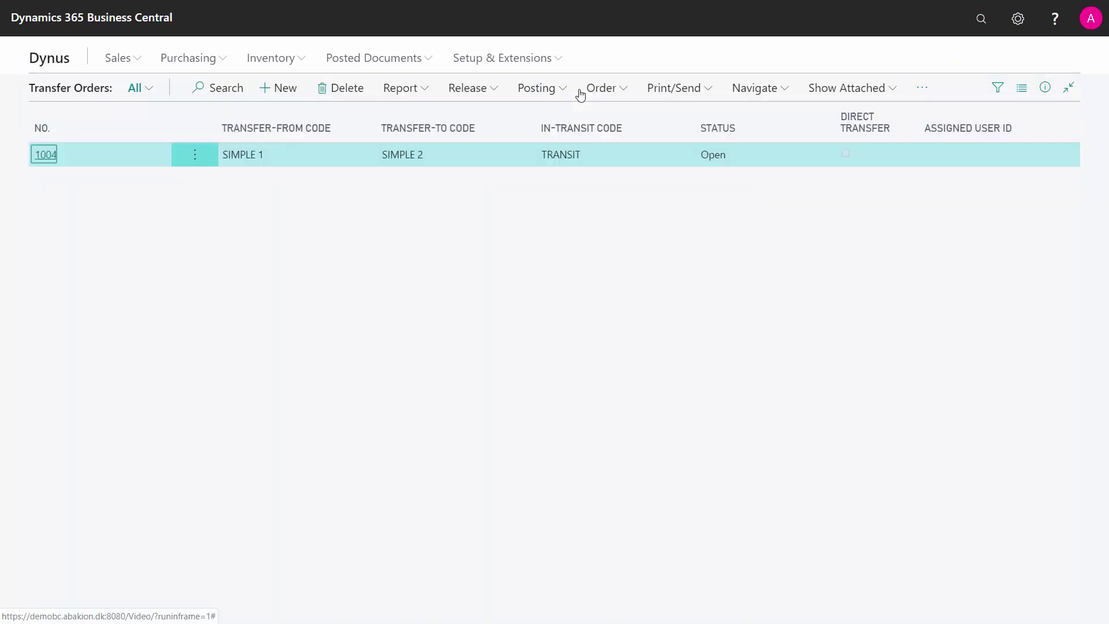